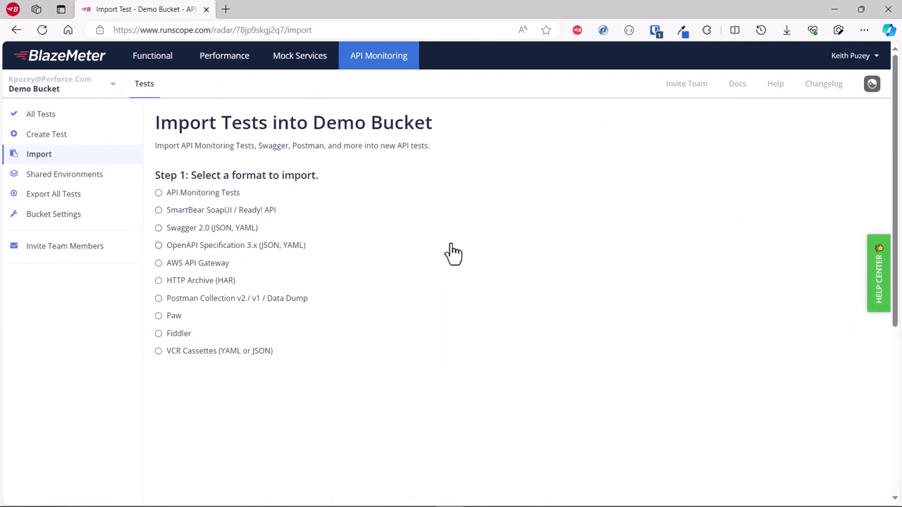
Import PostManDump.zip from the Demonstration API folder into Demo Bucket using the Postman Collection v2 / v1 / Data Dump format
{"action": "left_click", "coordinate": [286, 300]}
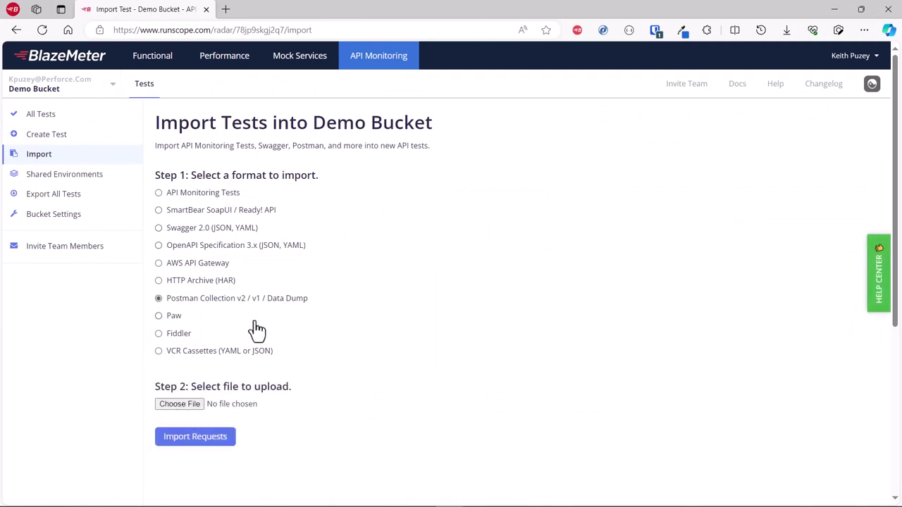
{"action": "left_click", "coordinate": [182, 404]}
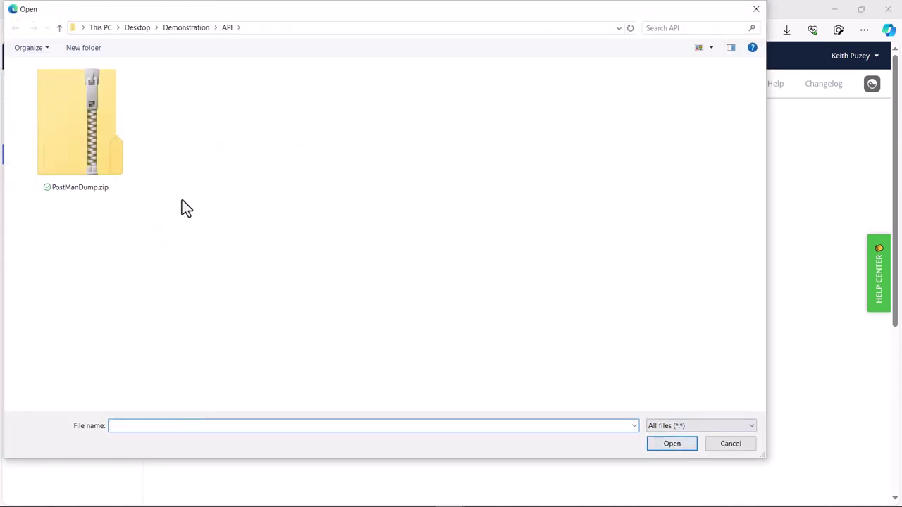
{"action": "left_click", "coordinate": [79, 148]}
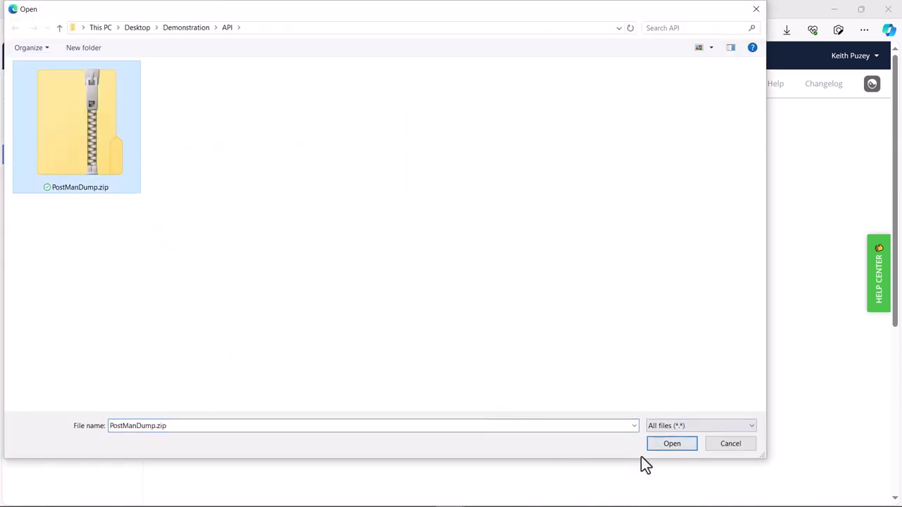
{"action": "left_click", "coordinate": [669, 444]}
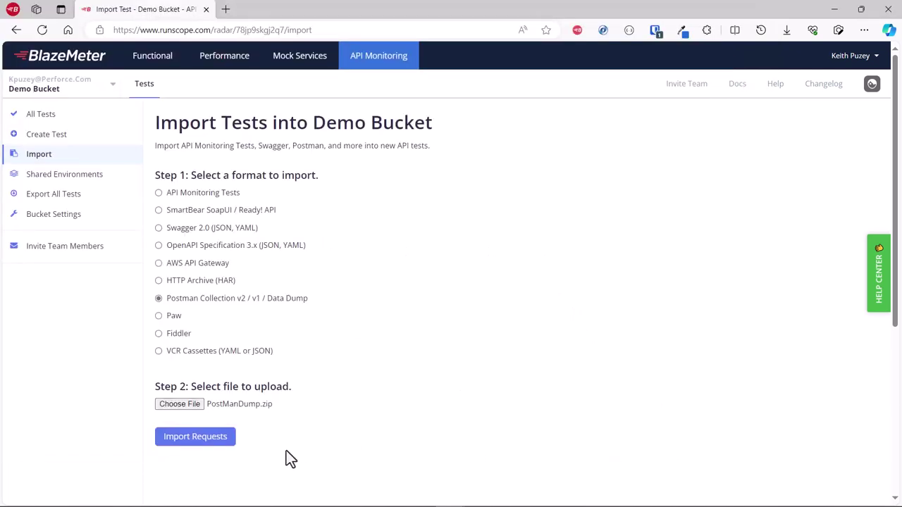
{"action": "left_click", "coordinate": [225, 446]}
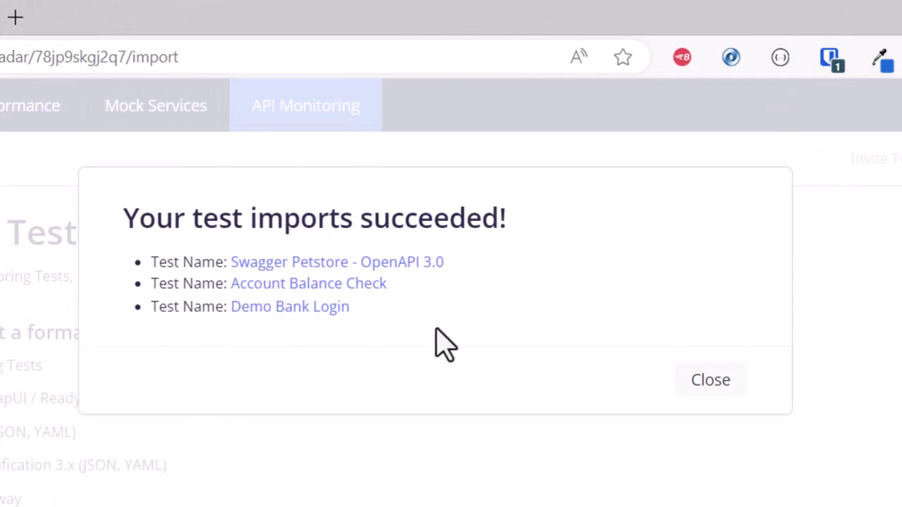
{"action": "left_click", "coordinate": [708, 381]}
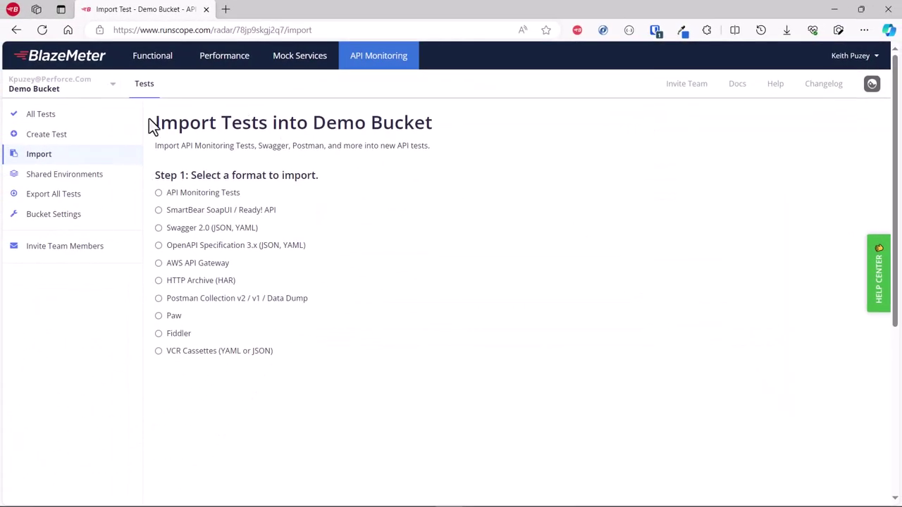
Open the imported Demo Bank Login test from the bucket's test list for editing
{"action": "left_click", "coordinate": [141, 93]}
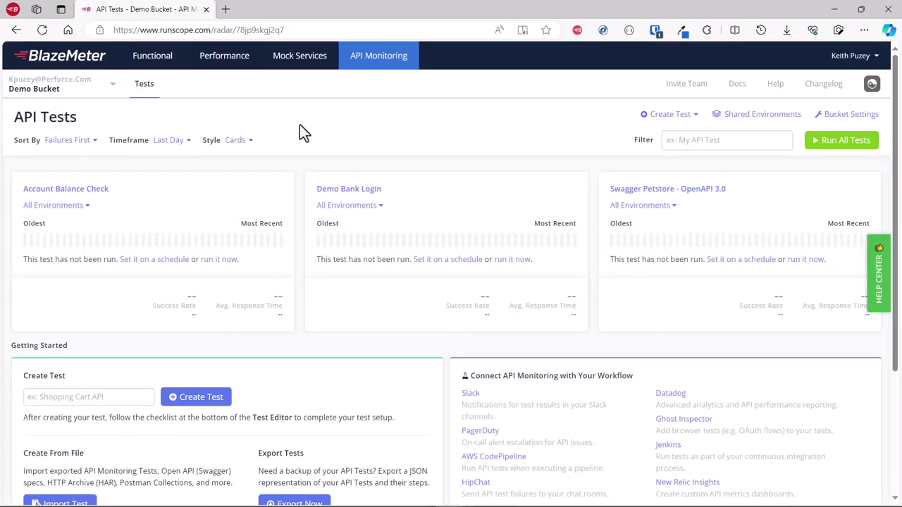
{"action": "left_click", "coordinate": [351, 190]}
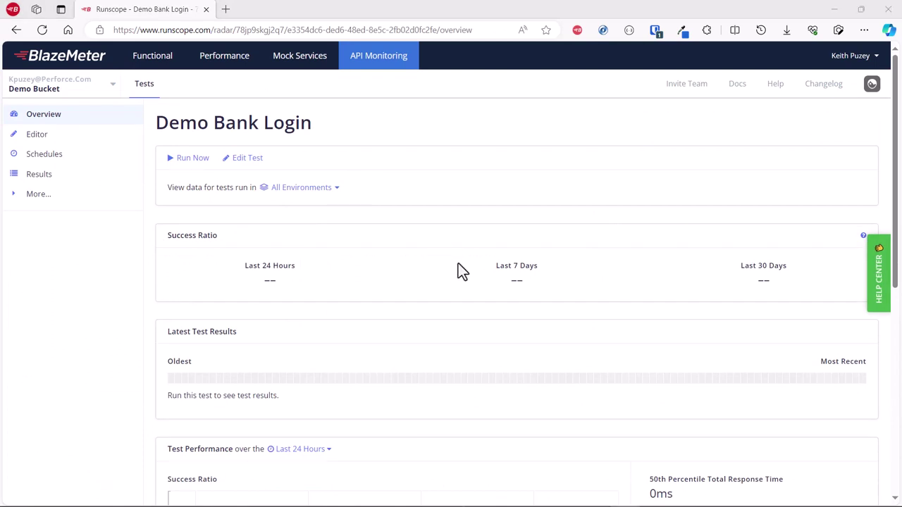
{"action": "left_click", "coordinate": [41, 141]}
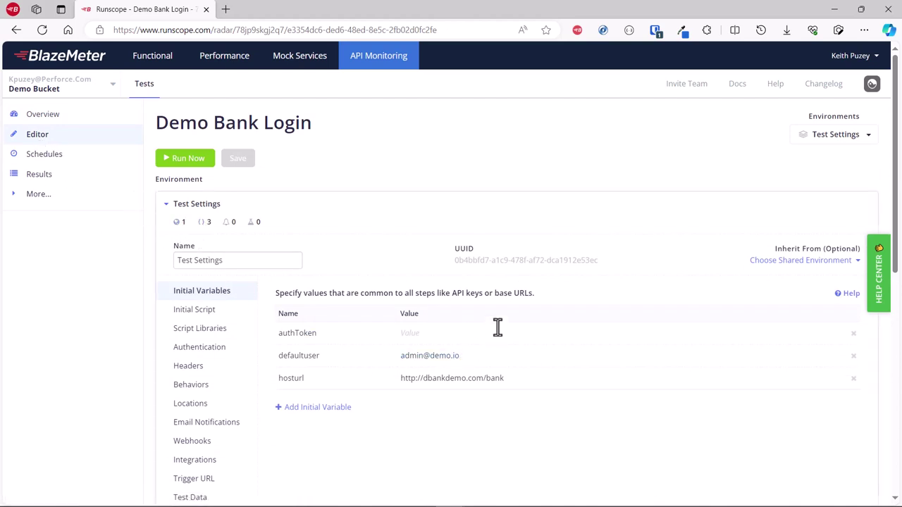
Review the Test Settings environment's authentication, headers and behaviors, and enable India and US Iowa as additional run locations
{"action": "left_click", "coordinate": [212, 349]}
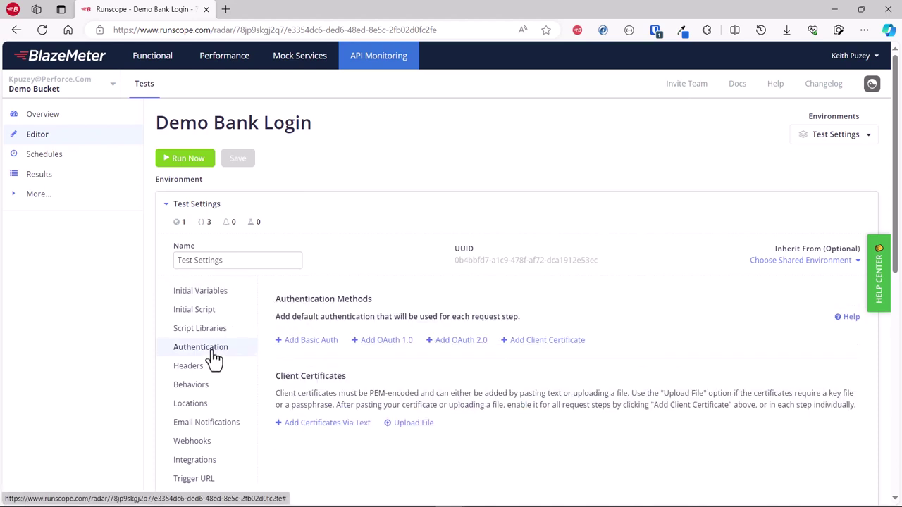
{"action": "left_click", "coordinate": [200, 373]}
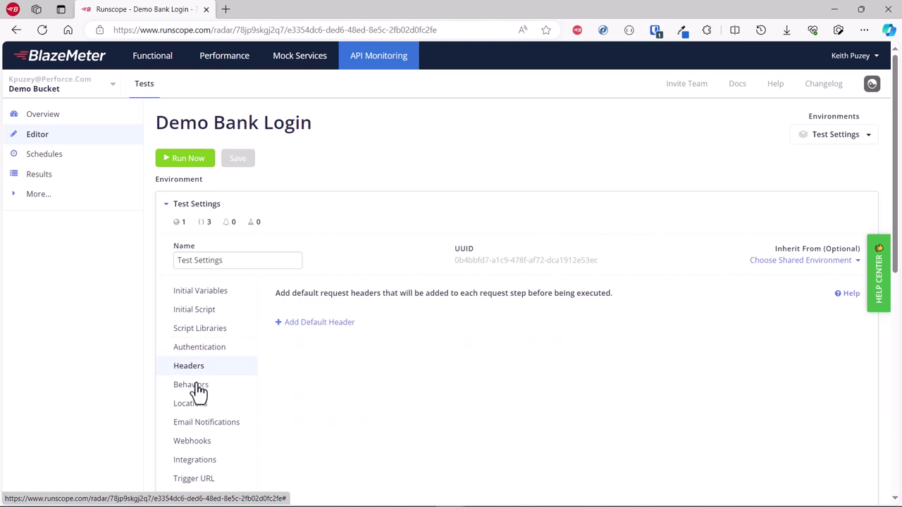
{"action": "left_click", "coordinate": [200, 390]}
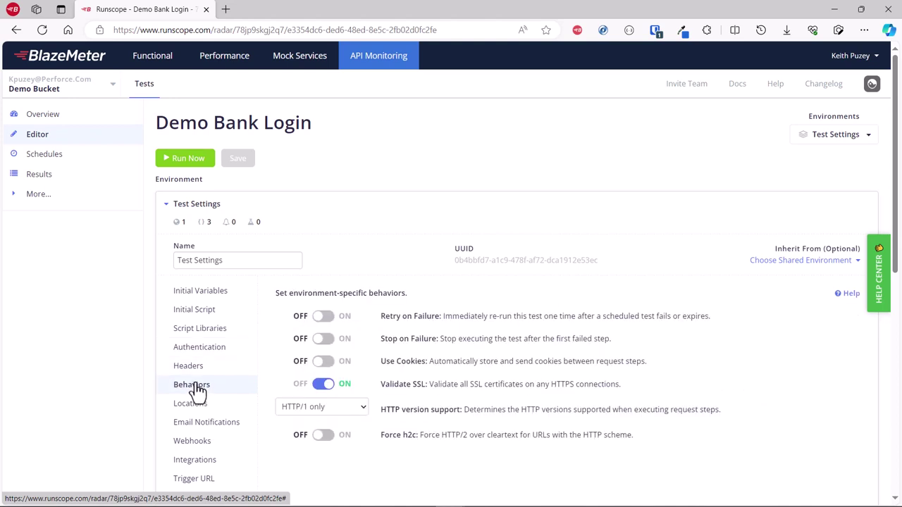
{"action": "left_click", "coordinate": [202, 408]}
{"action": "scroll", "coordinate": [487, 408], "scroll_direction": "down", "scroll_amount": 2}
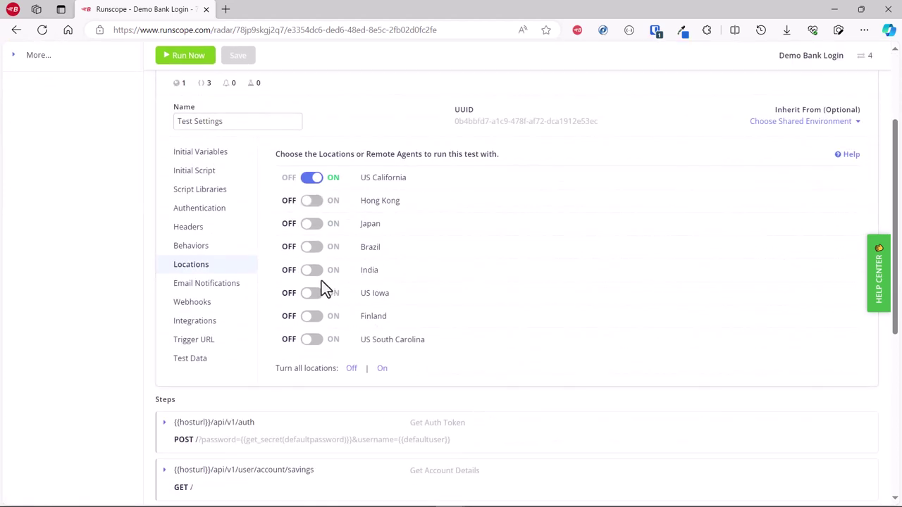
{"action": "left_click", "coordinate": [312, 272]}
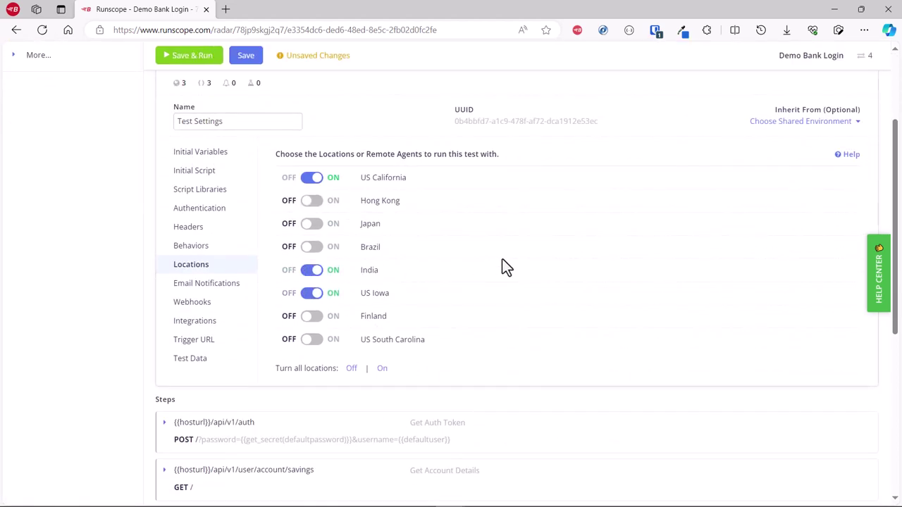
Review the environment's webhooks, integrations and test data source options, and collapse Test Settings
{"action": "left_click", "coordinate": [201, 311]}
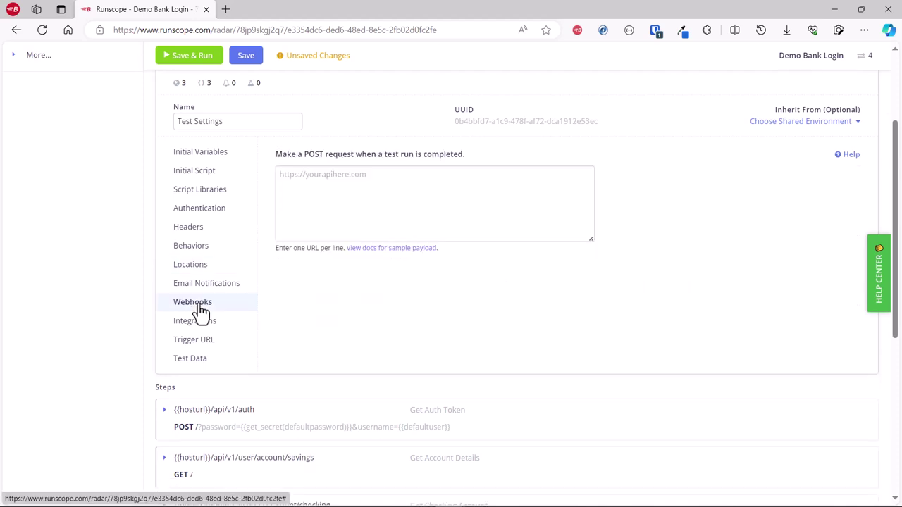
{"action": "left_click", "coordinate": [196, 325]}
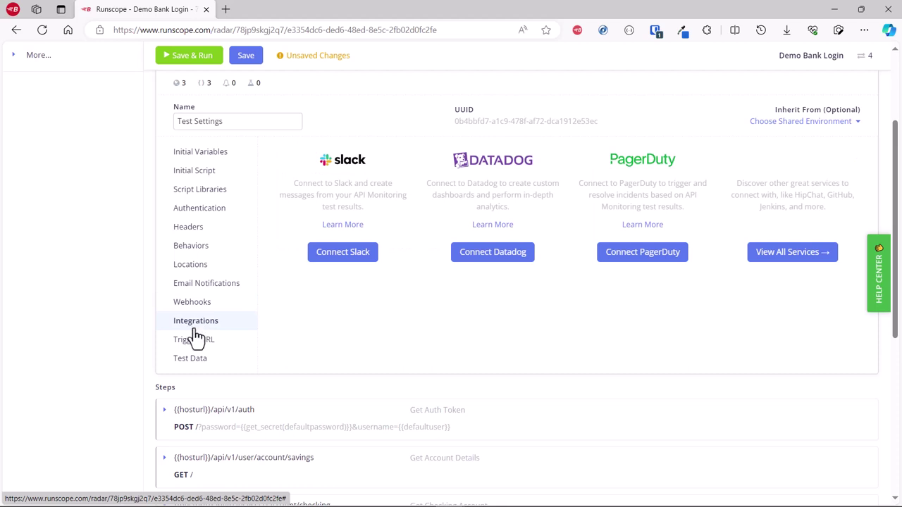
{"action": "left_click", "coordinate": [196, 363]}
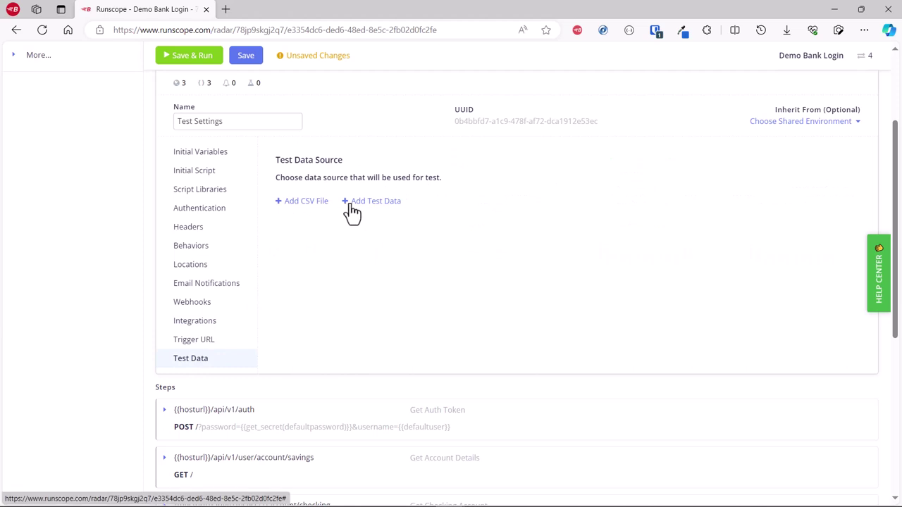
{"action": "scroll", "coordinate": [180, 90], "scroll_direction": "up", "scroll_amount": 1}
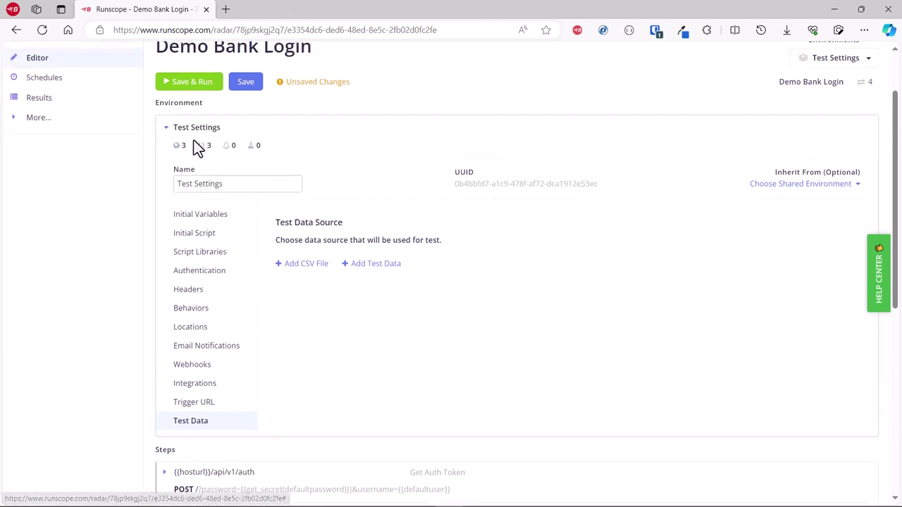
{"action": "left_click", "coordinate": [167, 139]}
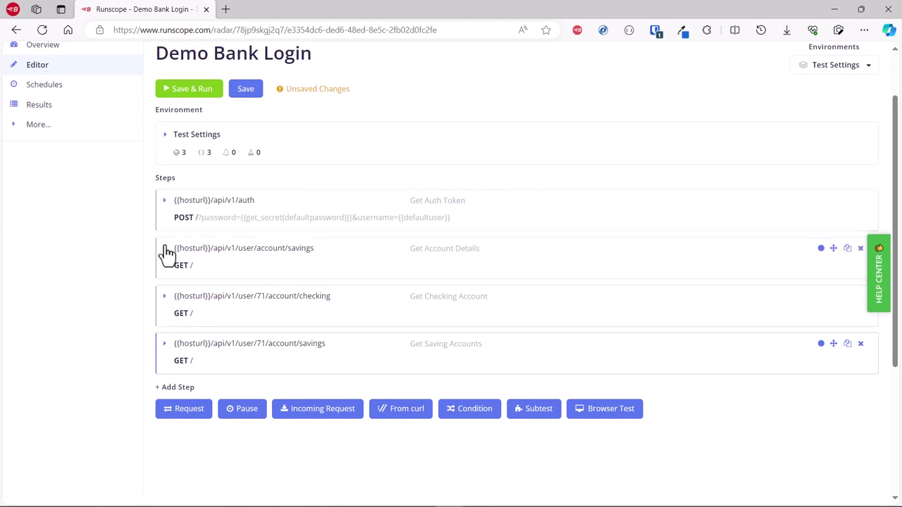
Examine the Get Auth Token step's request, assertions, variables and their source options, and pre-request and post-response scripts
{"action": "left_click", "coordinate": [199, 207]}
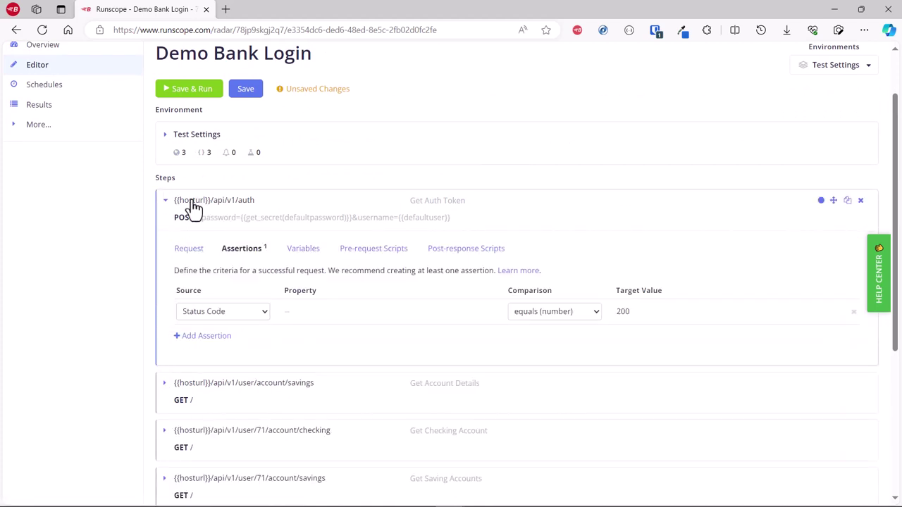
{"action": "left_click", "coordinate": [190, 249]}
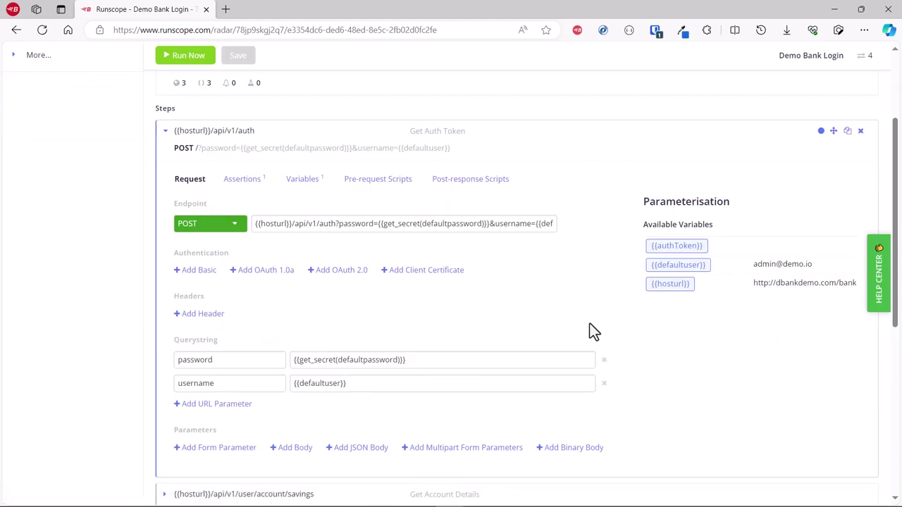
{"action": "left_click", "coordinate": [259, 185]}
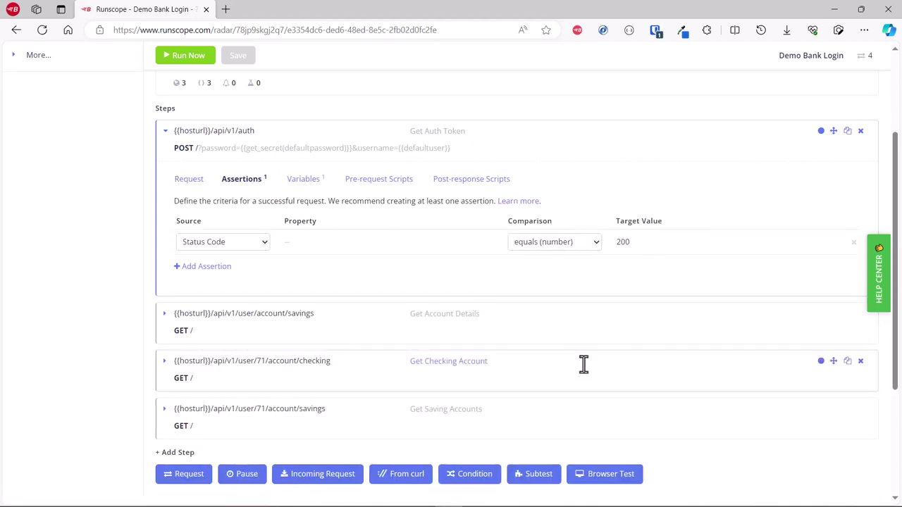
{"action": "left_click", "coordinate": [305, 185]}
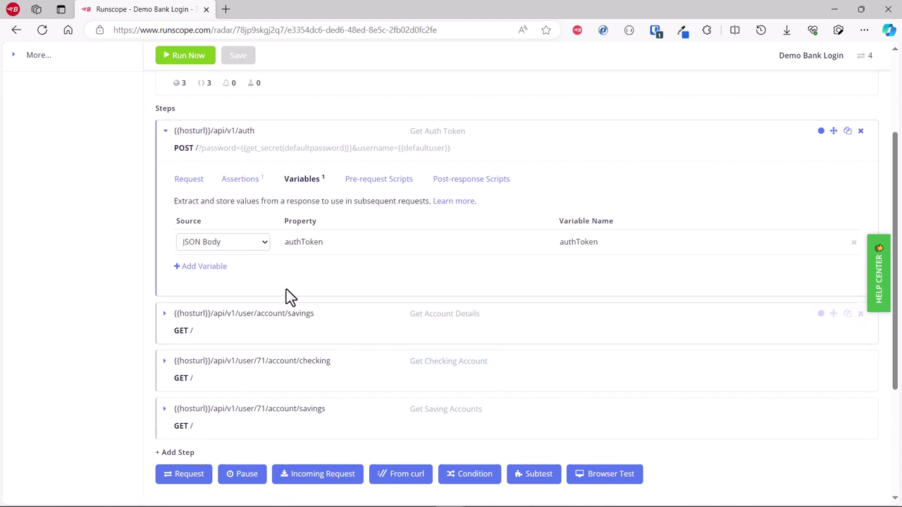
{"action": "left_click", "coordinate": [264, 243]}
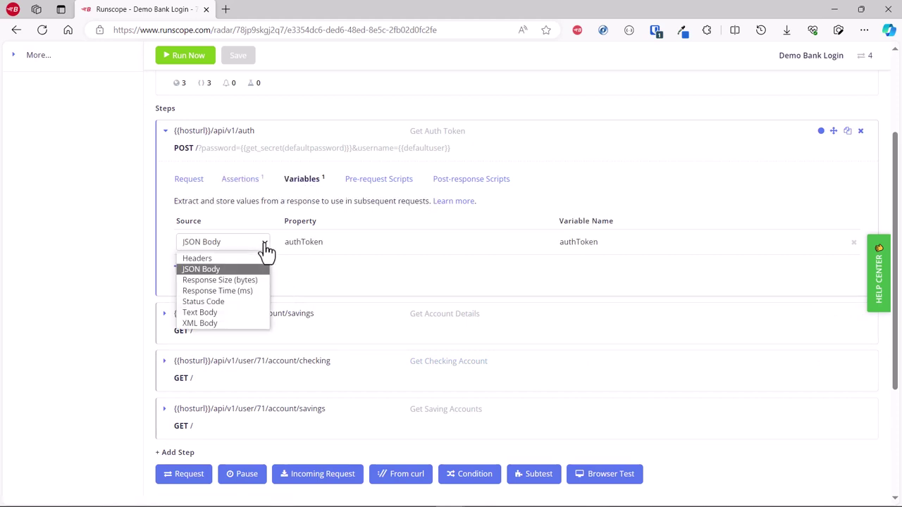
{"action": "left_click", "coordinate": [266, 248]}
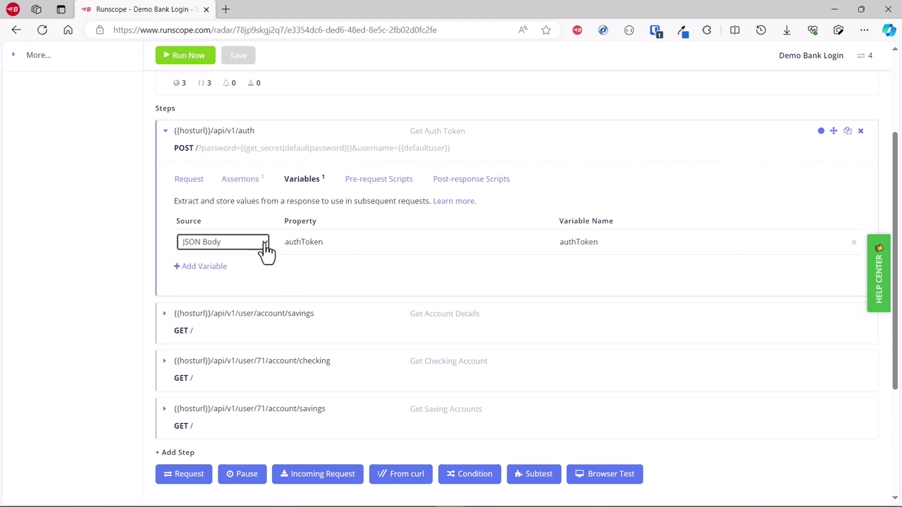
{"action": "left_click", "coordinate": [380, 187]}
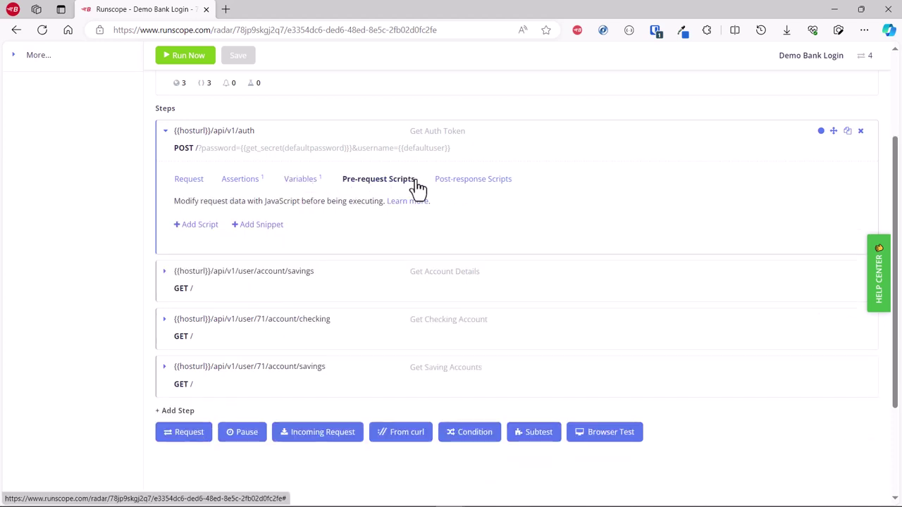
{"action": "left_click", "coordinate": [467, 184]}
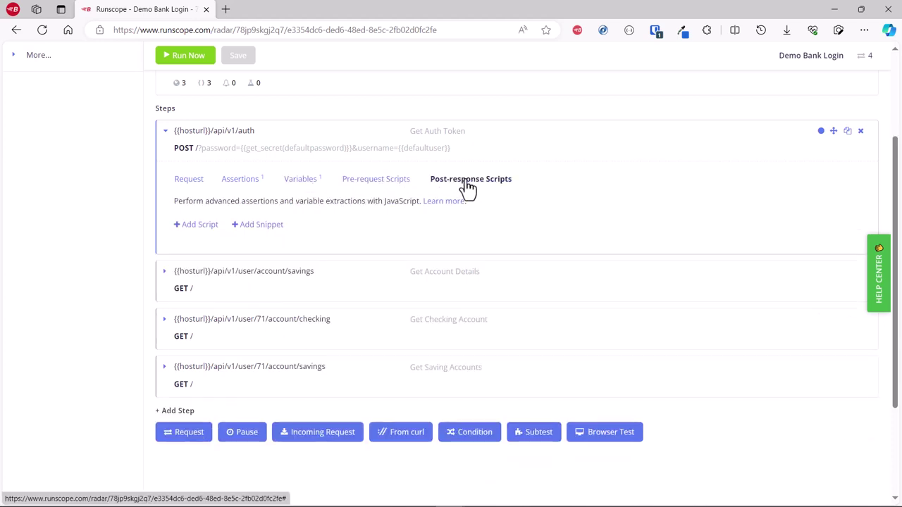
{"action": "left_click", "coordinate": [247, 136]}
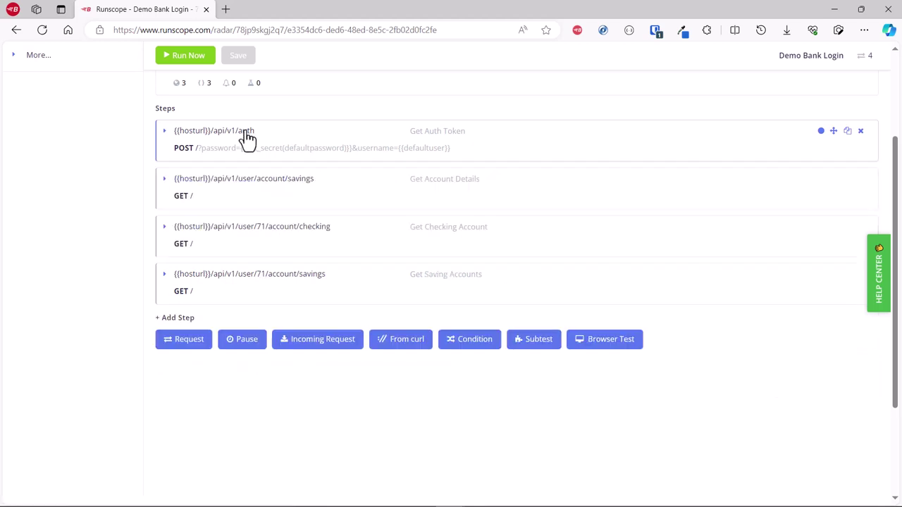
Examine the Get Account Details step's request settings, including its Authorization header, and its assertions
{"action": "left_click", "coordinate": [222, 191]}
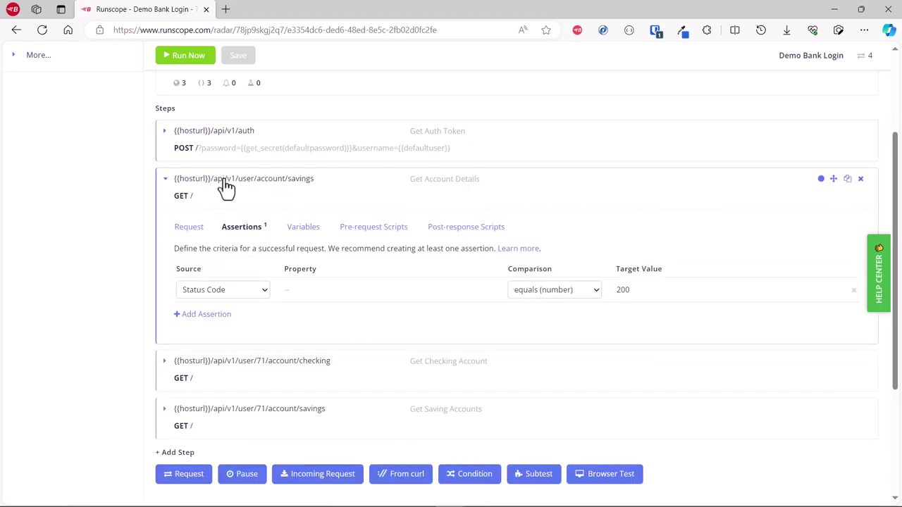
{"action": "left_click", "coordinate": [193, 230]}
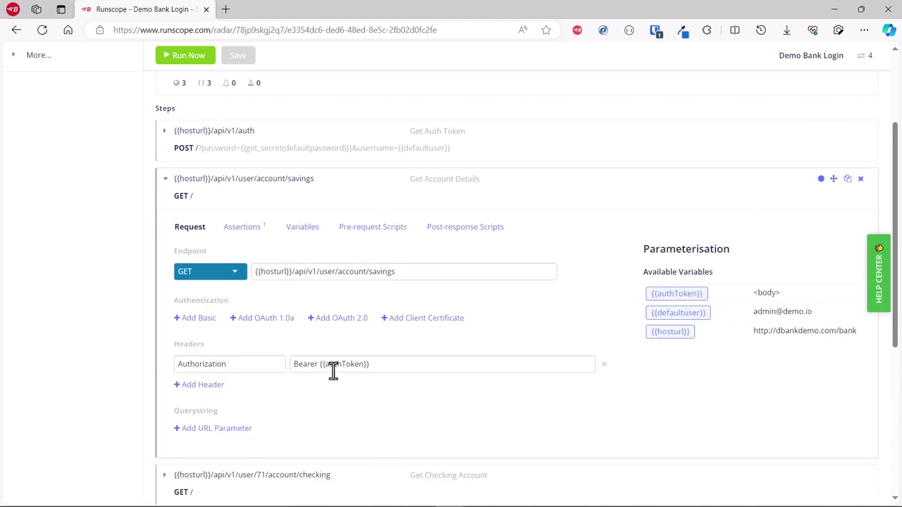
{"action": "left_click", "coordinate": [248, 236]}
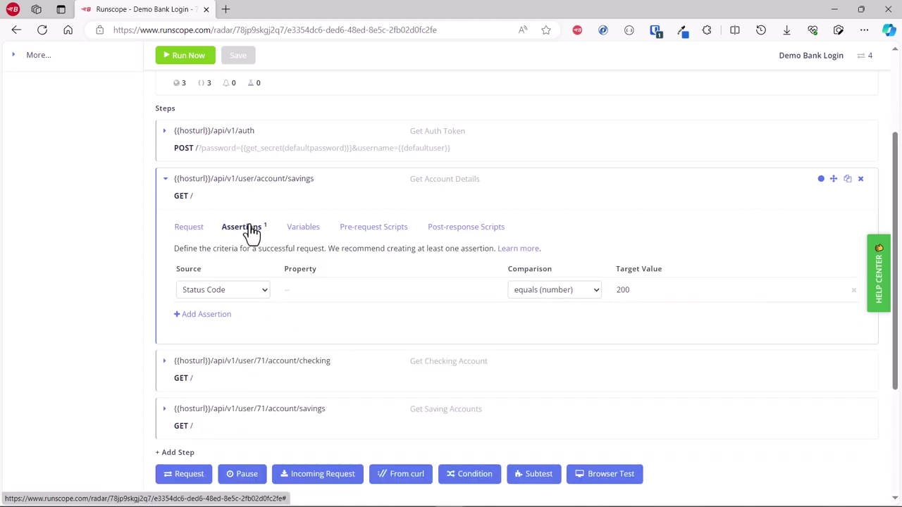
{"action": "left_click", "coordinate": [180, 183]}
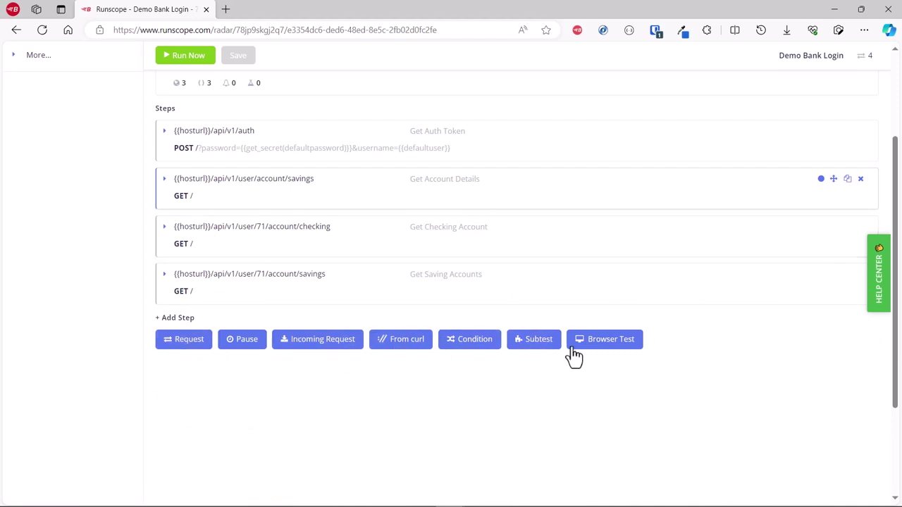
Run the Demo Bank Login test and open the progress of its US Iowa run
{"action": "scroll", "coordinate": [82, 270], "scroll_direction": "up", "scroll_amount": 2}
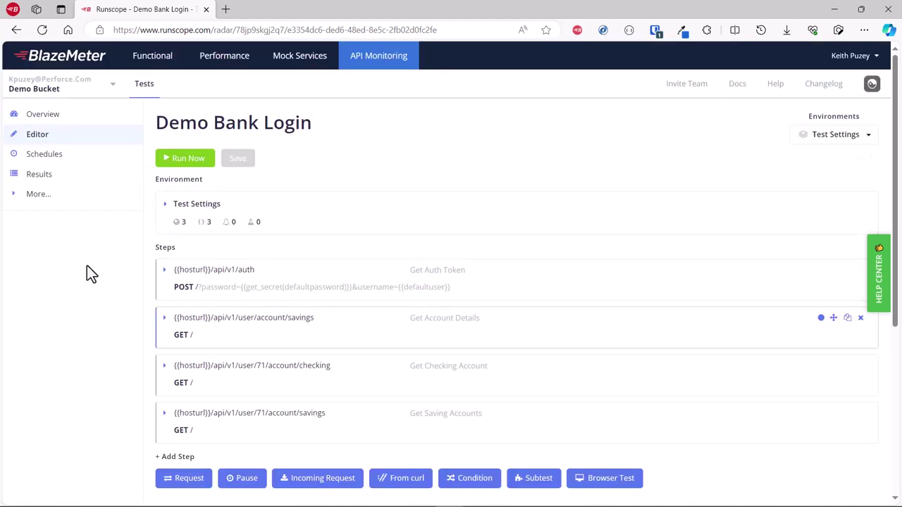
{"action": "left_click", "coordinate": [186, 163]}
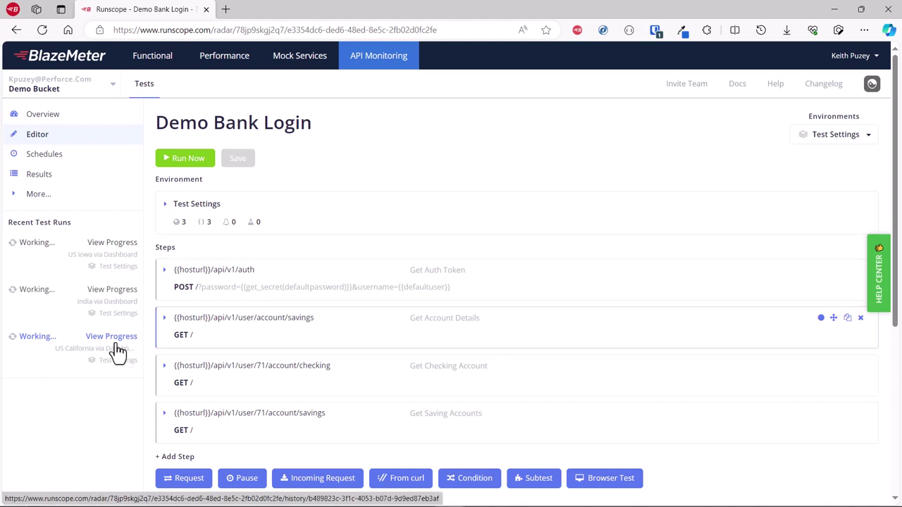
{"action": "left_click", "coordinate": [122, 277]}
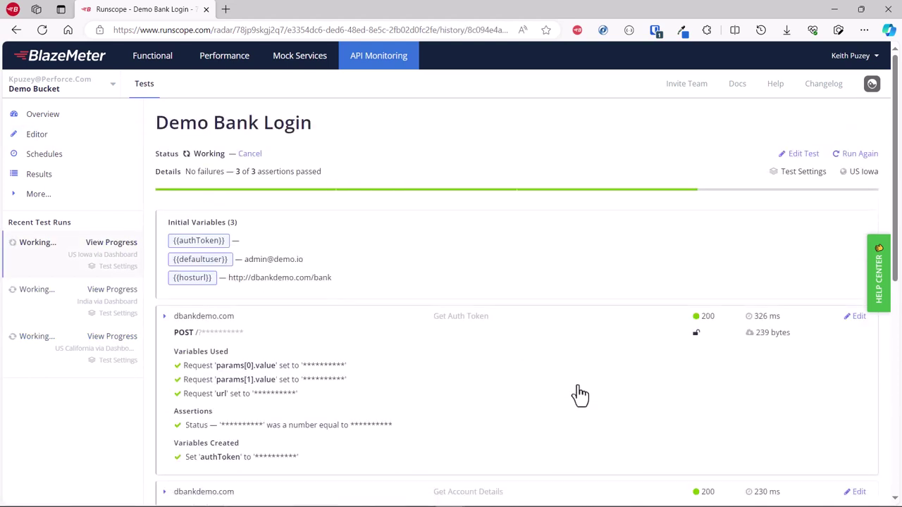
Examine the US Iowa run's initial variables and each request's variables used, assertions, status and timing
{"action": "scroll", "coordinate": [579, 396], "scroll_direction": "down", "scroll_amount": 1}
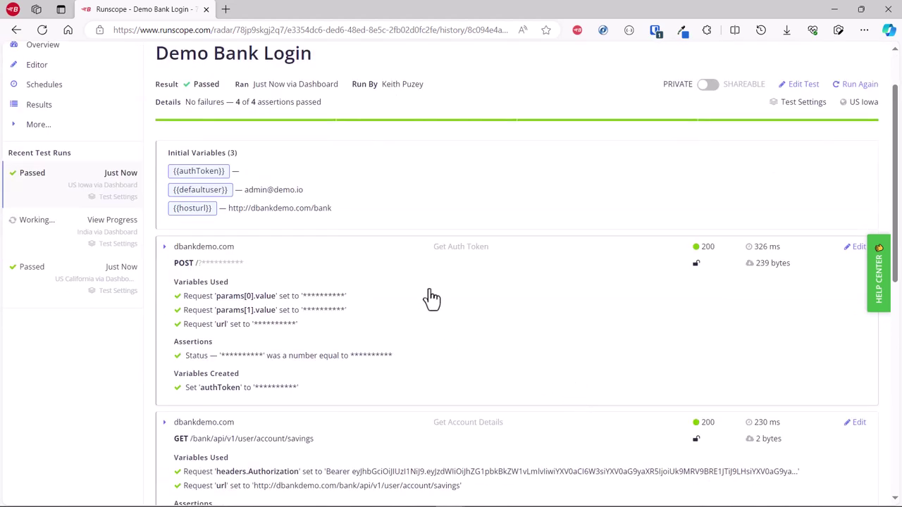
{"action": "scroll", "coordinate": [513, 338], "scroll_direction": "down", "scroll_amount": 2}
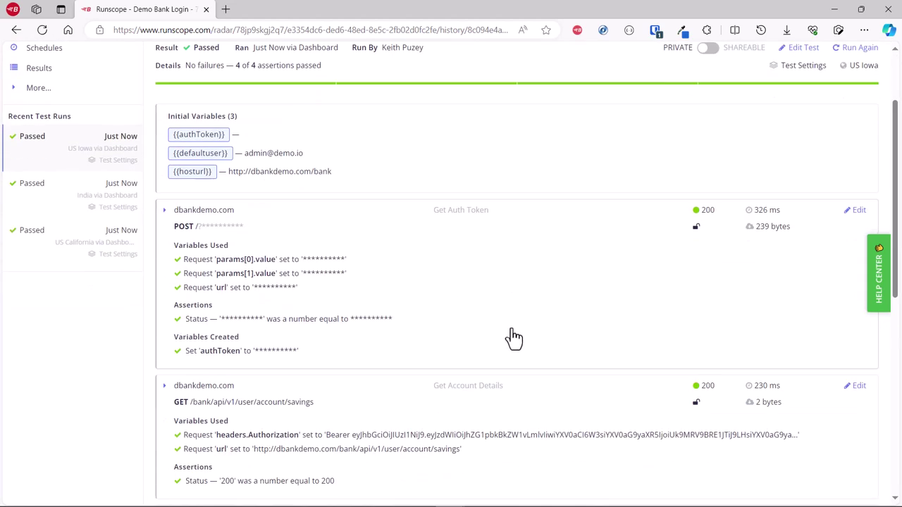
{"action": "scroll", "coordinate": [514, 335], "scroll_direction": "down", "scroll_amount": 1}
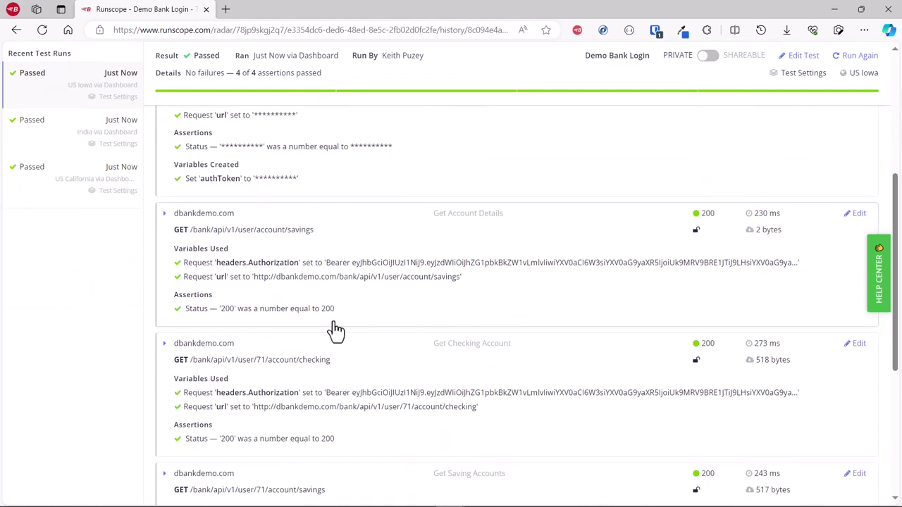
{"action": "scroll", "coordinate": [255, 258], "scroll_direction": "down", "scroll_amount": 1}
{"action": "left_click", "coordinate": [222, 200]}
{"action": "left_click", "coordinate": [197, 147]}
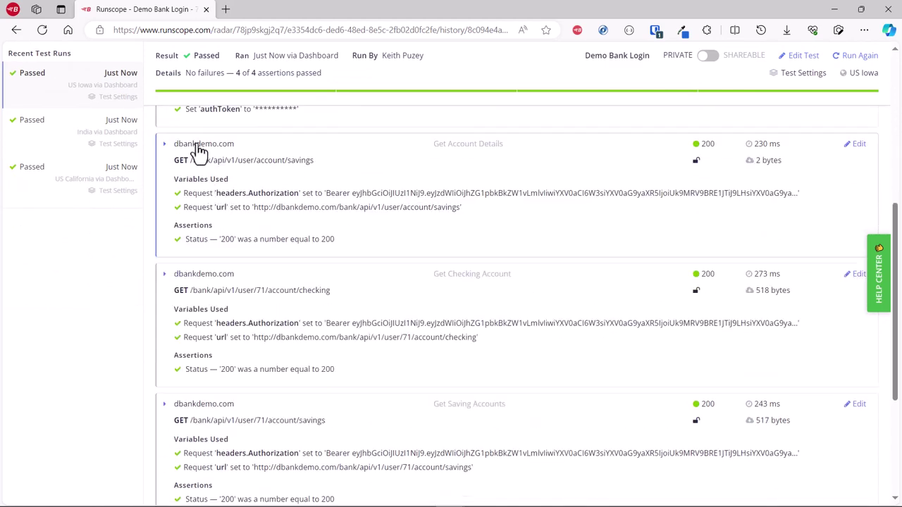
{"action": "scroll", "coordinate": [229, 305], "scroll_direction": "down", "scroll_amount": 3}
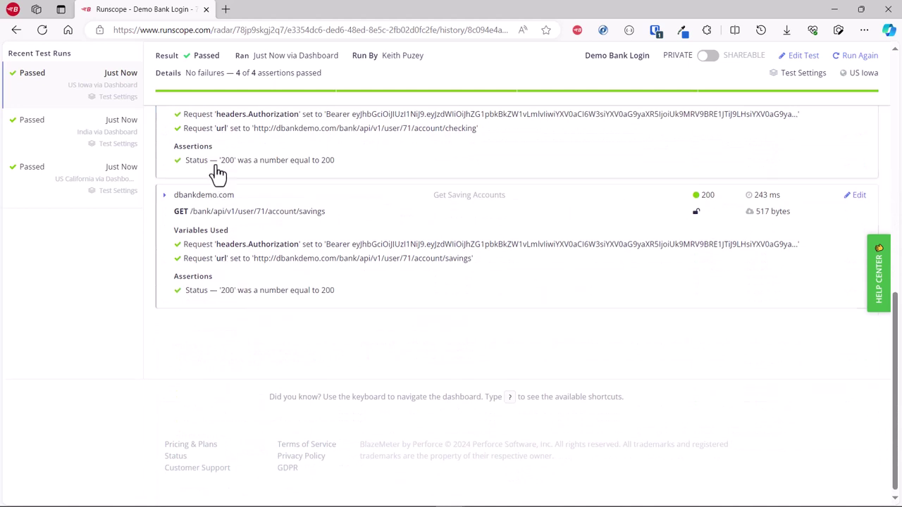
Examine the Get Checking Account request's response headers and body, connection details and diagnostics in the US Iowa run
{"action": "scroll", "coordinate": [216, 173], "scroll_direction": "up", "scroll_amount": 1}
{"action": "left_click", "coordinate": [243, 203]}
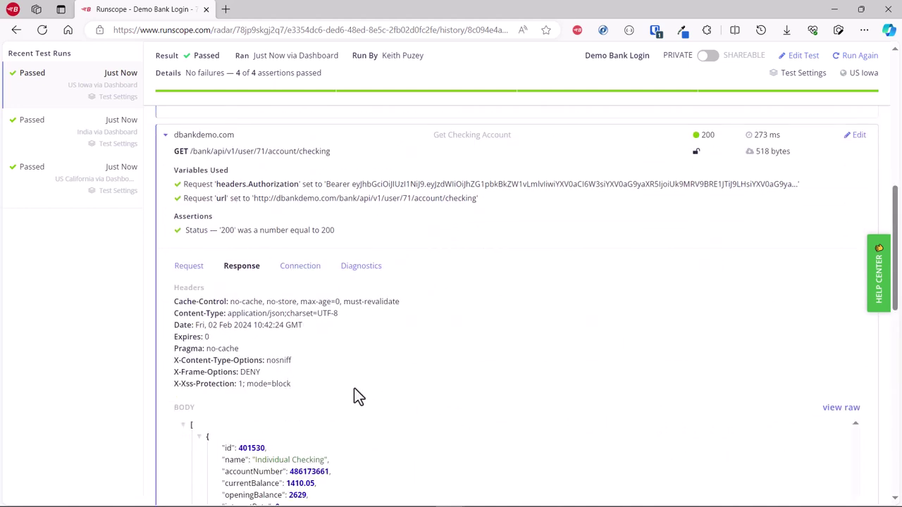
{"action": "scroll", "coordinate": [353, 387], "scroll_direction": "down", "scroll_amount": 2}
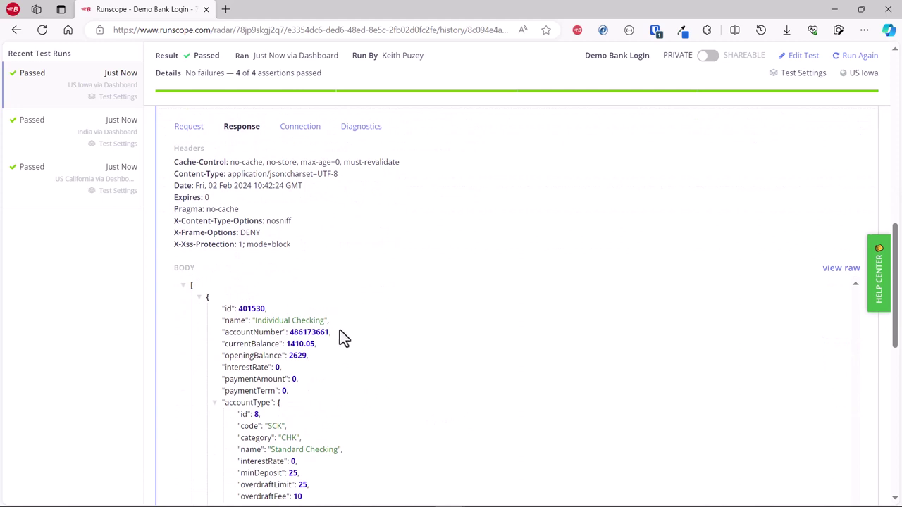
{"action": "scroll", "coordinate": [356, 403], "scroll_direction": "down", "scroll_amount": 2}
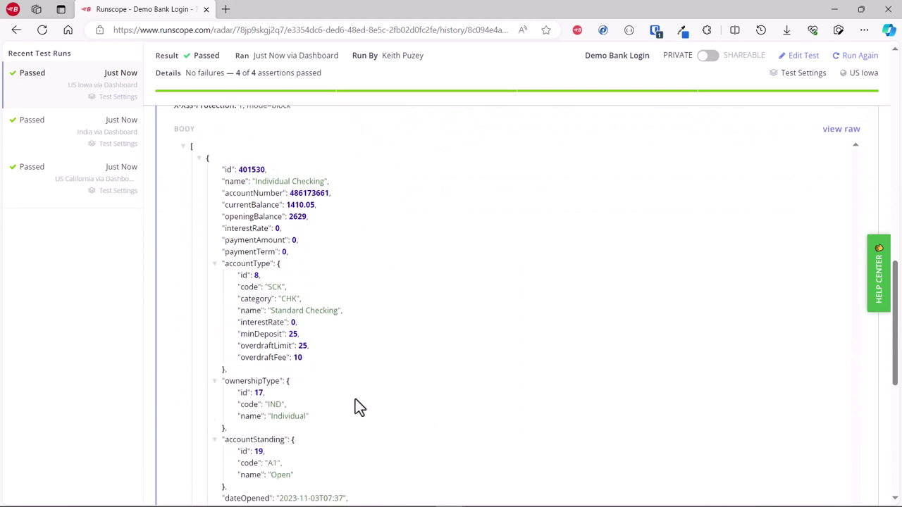
{"action": "scroll", "coordinate": [354, 395], "scroll_direction": "up", "scroll_amount": 3}
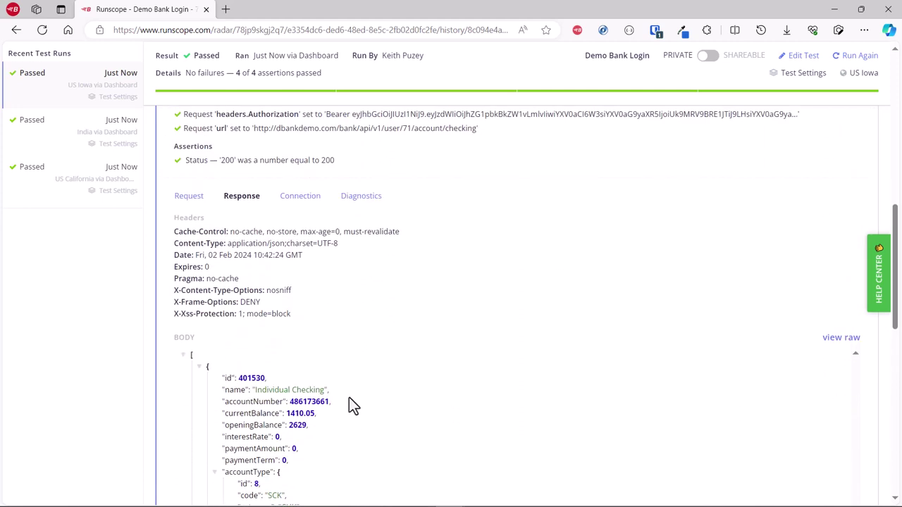
{"action": "left_click", "coordinate": [299, 205]}
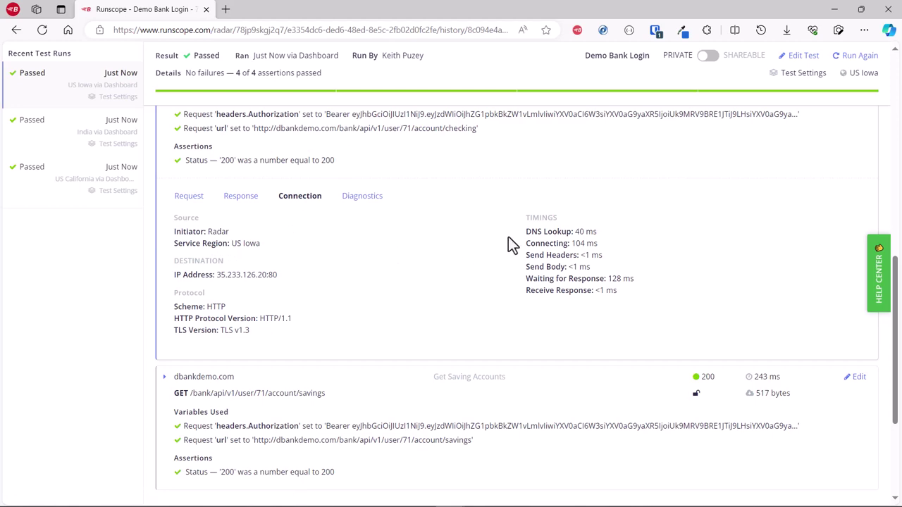
{"action": "left_click", "coordinate": [373, 201]}
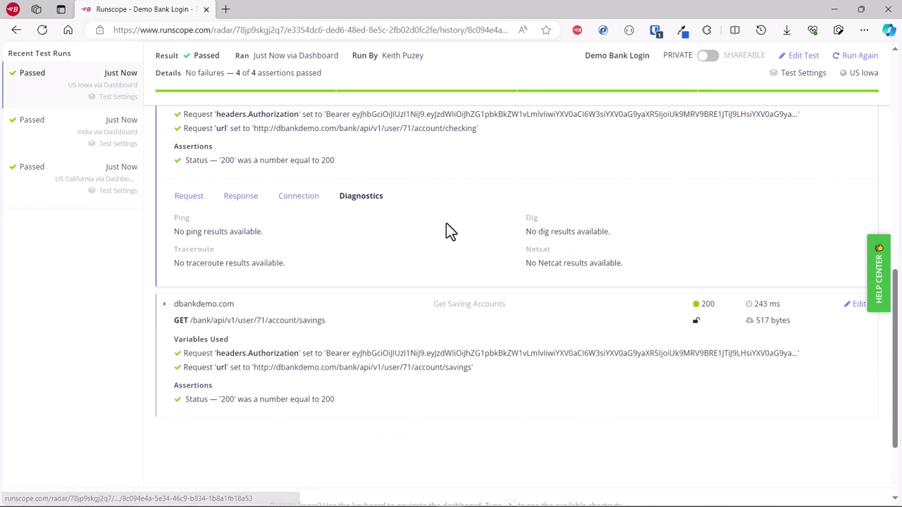
{"action": "scroll", "coordinate": [447, 232], "scroll_direction": "up", "scroll_amount": 10}
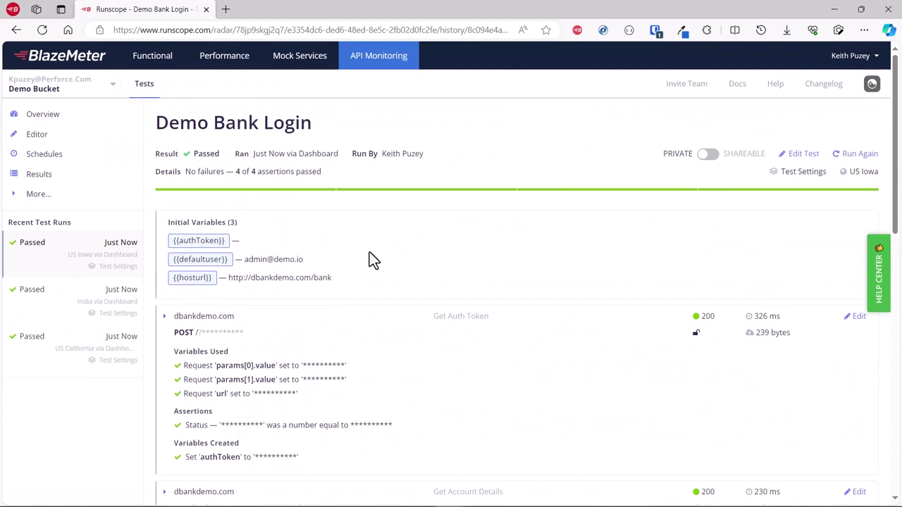
Add an unsaved schedule row for the Demo Bank Login test and review its frequency options
{"action": "left_click", "coordinate": [57, 163]}
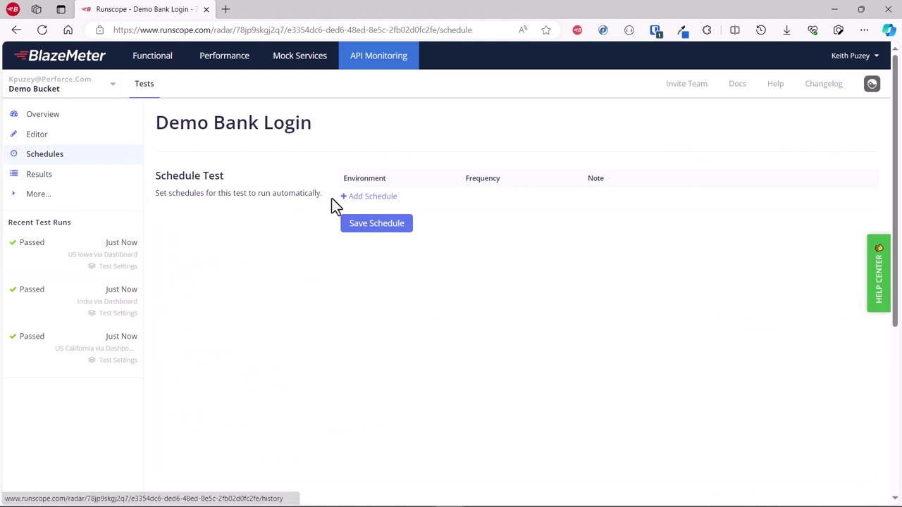
{"action": "left_click", "coordinate": [377, 197]}
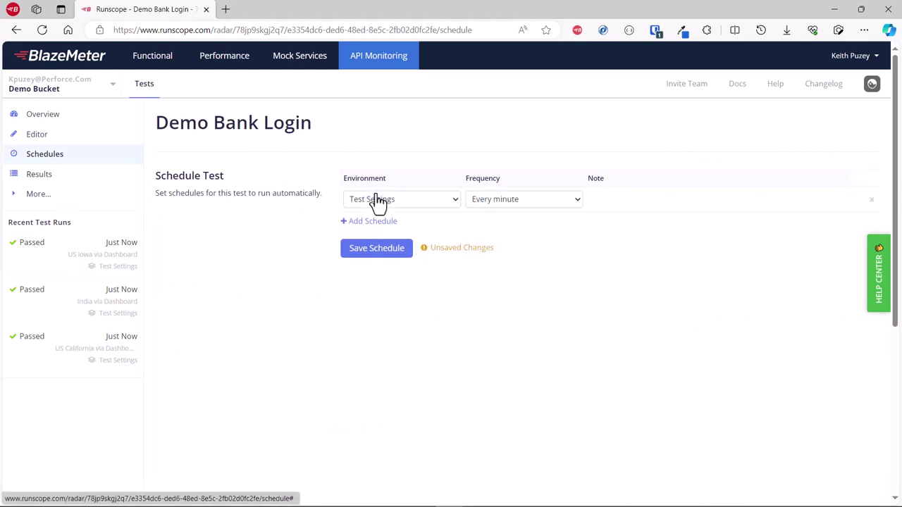
{"action": "left_click", "coordinate": [507, 200]}
{"action": "left_click", "coordinate": [465, 166]}
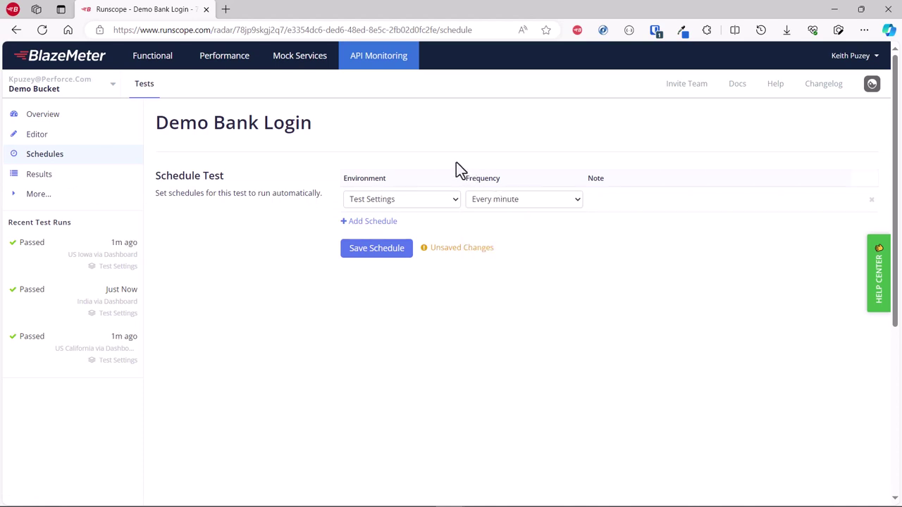
Review the Demo Bank Login test's results history and overview, and run the test again
{"action": "left_click", "coordinate": [50, 180]}
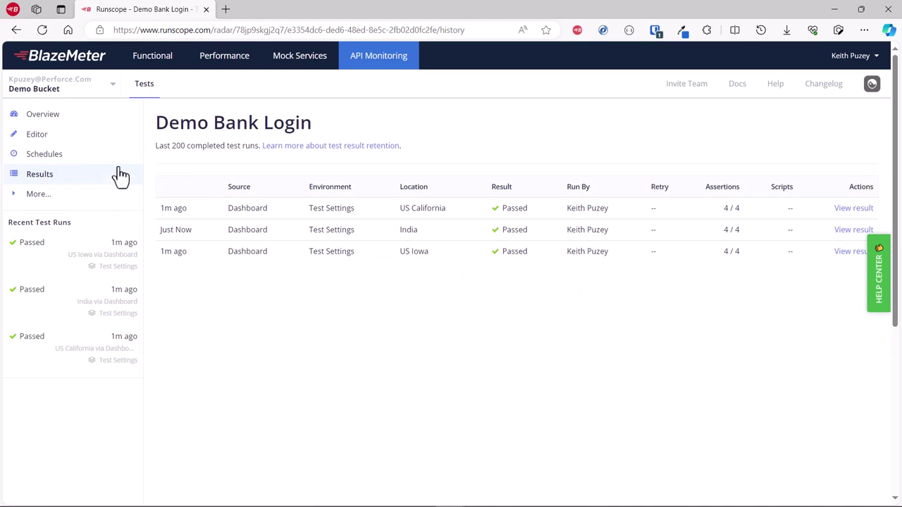
{"action": "left_click", "coordinate": [56, 117]}
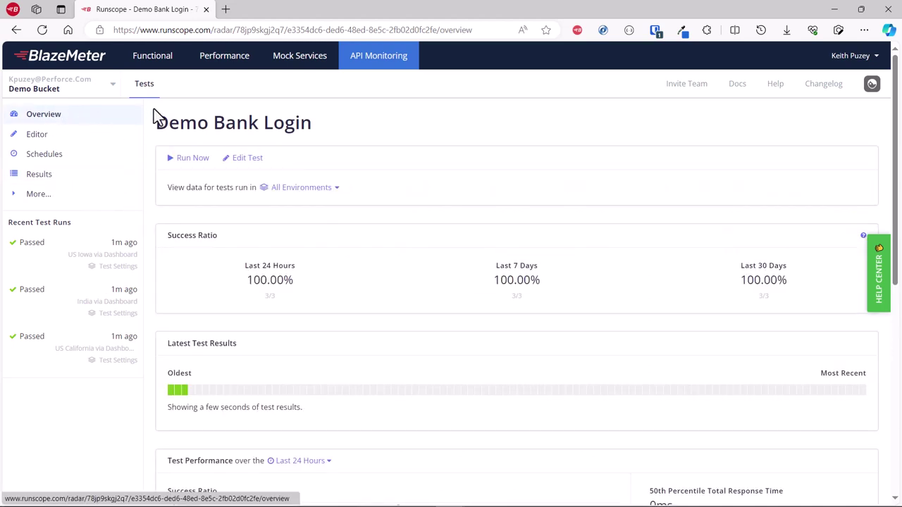
{"action": "left_click", "coordinate": [202, 160]}
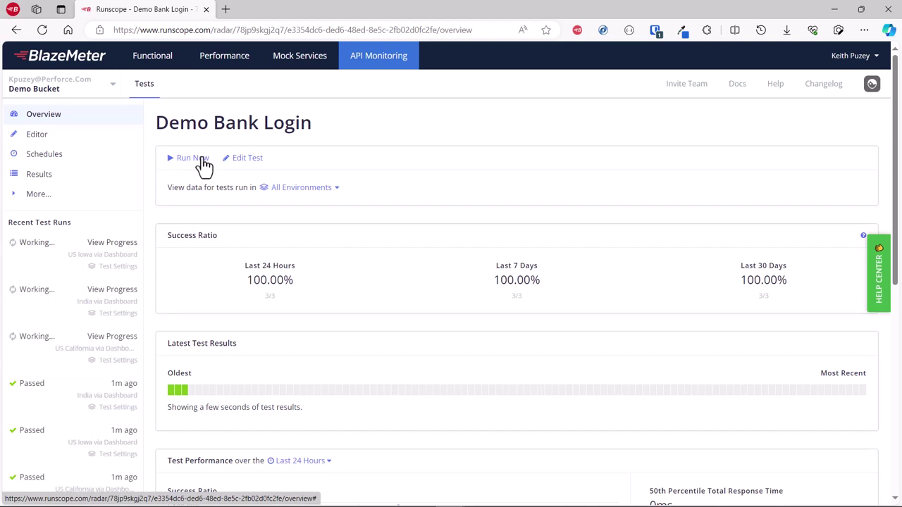
Return to the bucket's API Tests dashboard and show the tests in the List style
{"action": "left_click", "coordinate": [150, 97]}
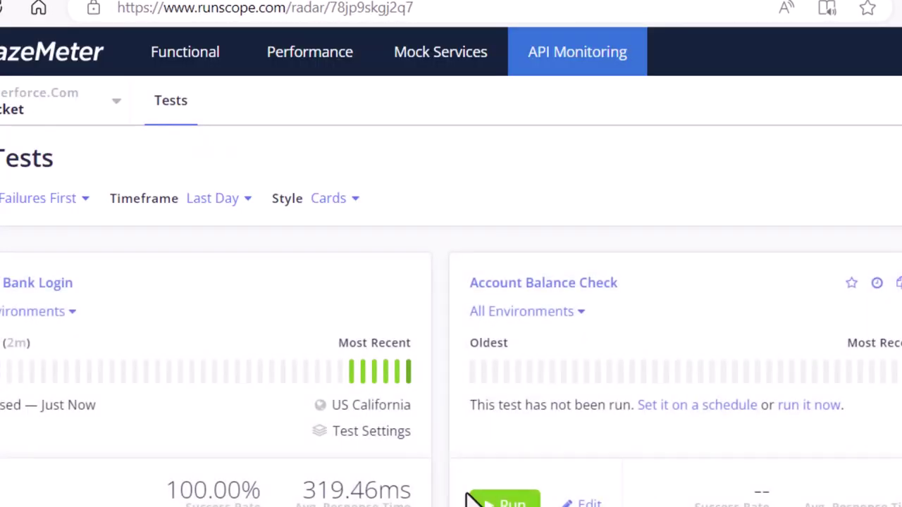
{"action": "left_click", "coordinate": [328, 191]}
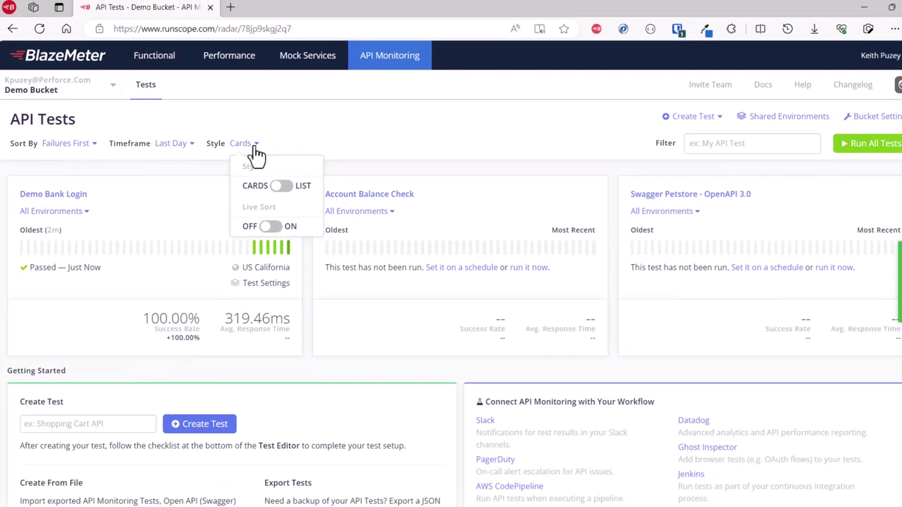
{"action": "left_click", "coordinate": [367, 251]}
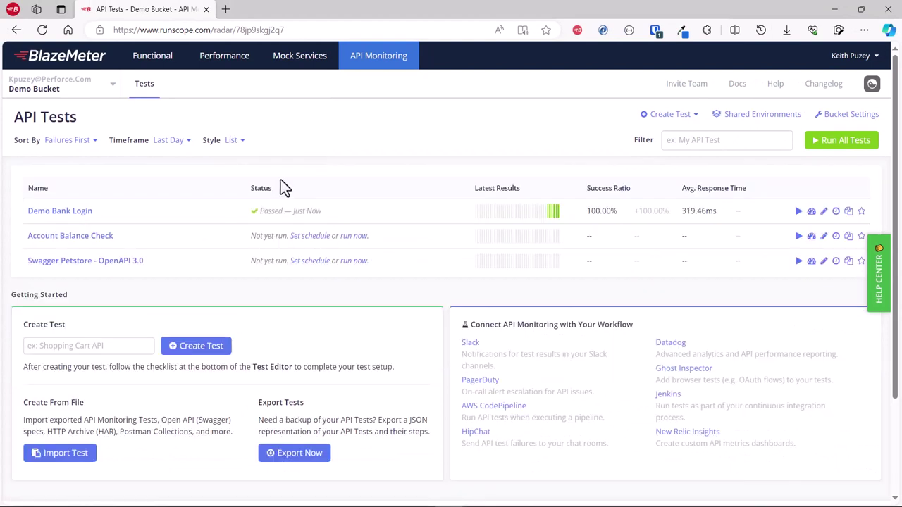
{"action": "left_click", "coordinate": [243, 142]}
{"action": "left_click", "coordinate": [266, 221]}
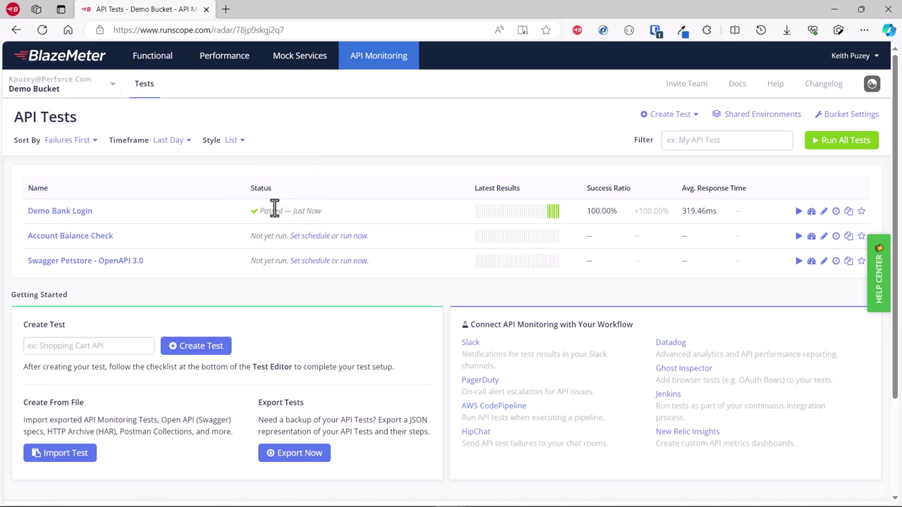